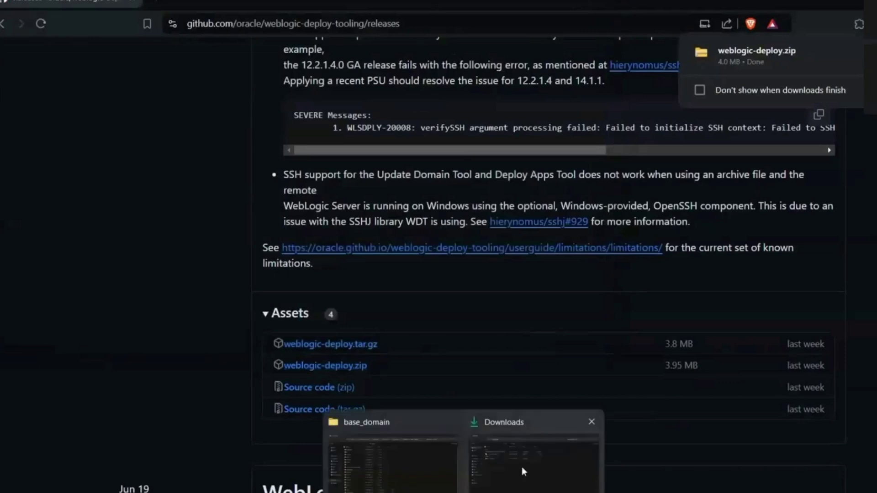
Step: Extract the weblogic-deploy zip archive in the Downloads folder
{"action": "left_click", "coordinate": [521, 470]}
{"action": "left_click", "coordinate": [202, 160]}
{"action": "right_click", "coordinate": [202, 160]}
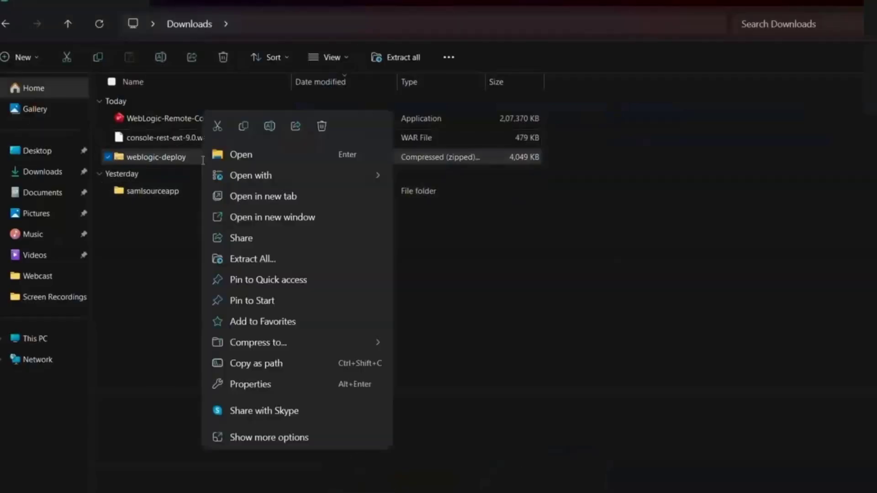
{"action": "left_click", "coordinate": [282, 259]}
{"action": "left_click", "coordinate": [593, 389]}
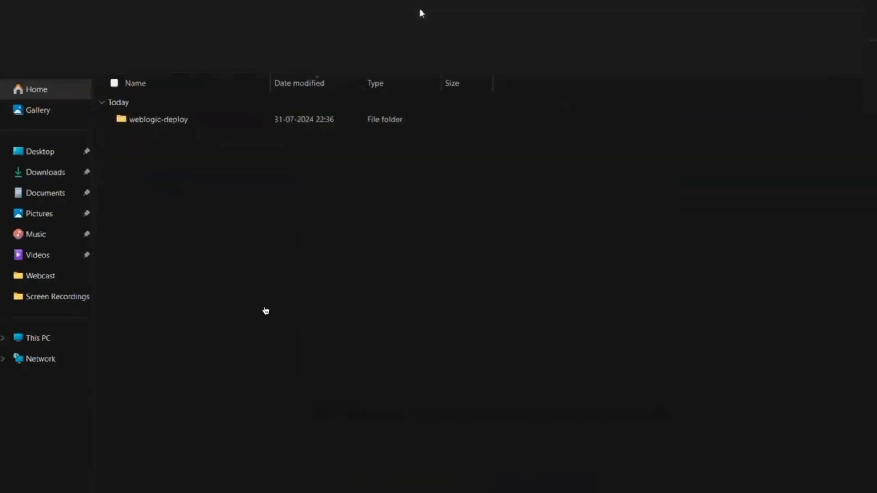
Step: Open the bin folder inside the extracted weblogic-deploy folder and select its full path
{"action": "double_click", "coordinate": [224, 118]}
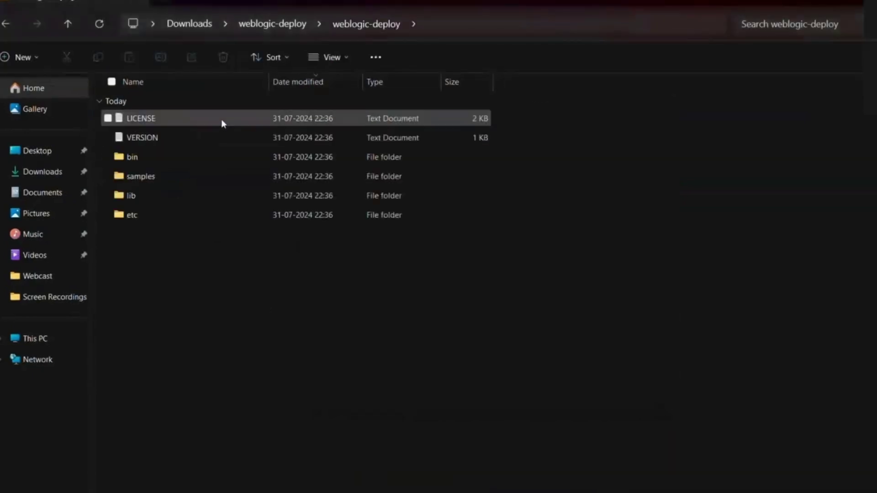
{"action": "double_click", "coordinate": [170, 157]}
{"action": "left_click", "coordinate": [629, 22]}
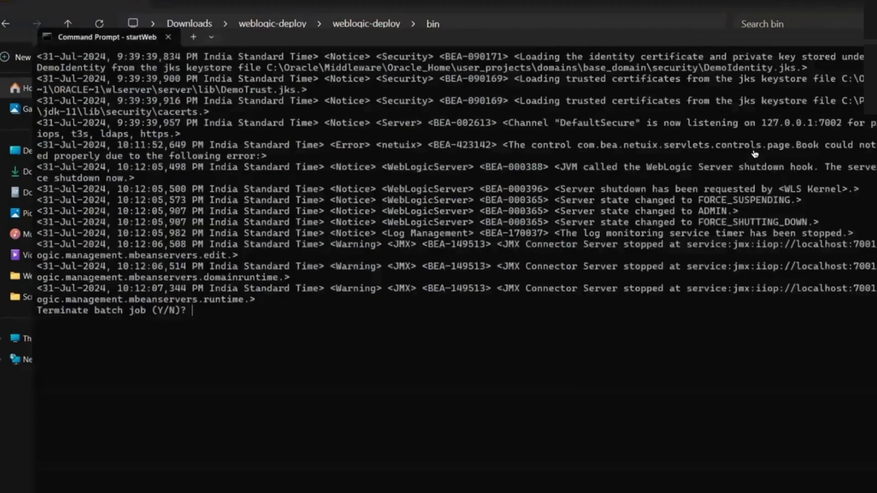
Step: Switch to Command Prompt, terminate the startWeb batch job and clear the screen
{"action": "key", "text": "ctrl+c"}
{"action": "type", "text": "clea"}
{"action": "key", "text": "BackSpace"}
{"action": "key", "text": "BackSpace"}
{"action": "type", "text": "s"}
{"action": "key", "text": "Return"}
Step: Change to the bin directory of base_domain and run setDomainEnv.cmd
{"action": "type", "text": "cd bin"}
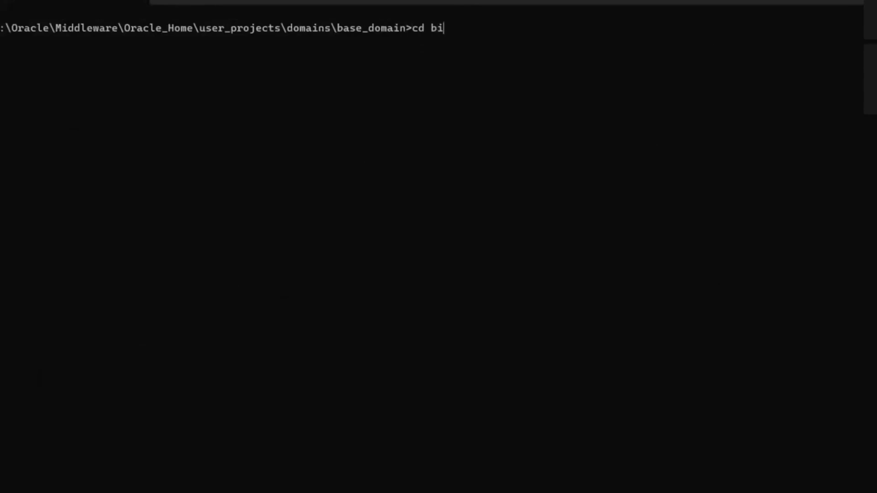
{"action": "key", "text": "Return"}
{"action": "type", "text": "setDomainEnv.cmd"}
{"action": "key", "text": "Return"}
{"action": "key", "text": "Return"}
{"action": "key", "text": "Return"}
Step: Change to the extracted weblogic-deploy bin directory and check the Java version
{"action": "type", "text": "cd"}
{"action": "key", "text": "ctrl+v"}
{"action": "key", "text": "Return"}
{"action": "key", "text": "Return"}
{"action": "type", "text": "java -version"}
{"action": "key", "text": "Return"}
{"action": "key", "text": "Return"}
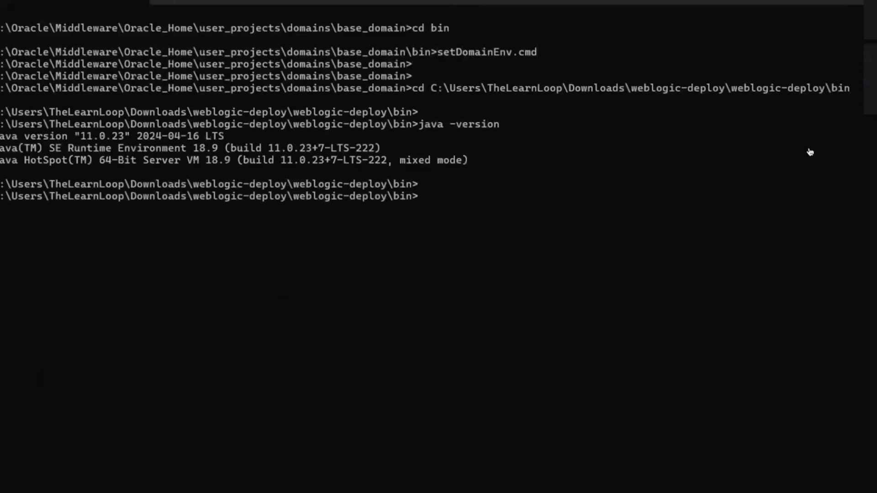
Step: Run the prepared discoverDomain.cmd command on base_domain with DiscoveredLocalDomain.zip as archive, DiscoveredLocalDomain.yaml as model and DiscoveredLoalDomain.properties as variable file
{"action": "key", "text": "alt+Tab"}
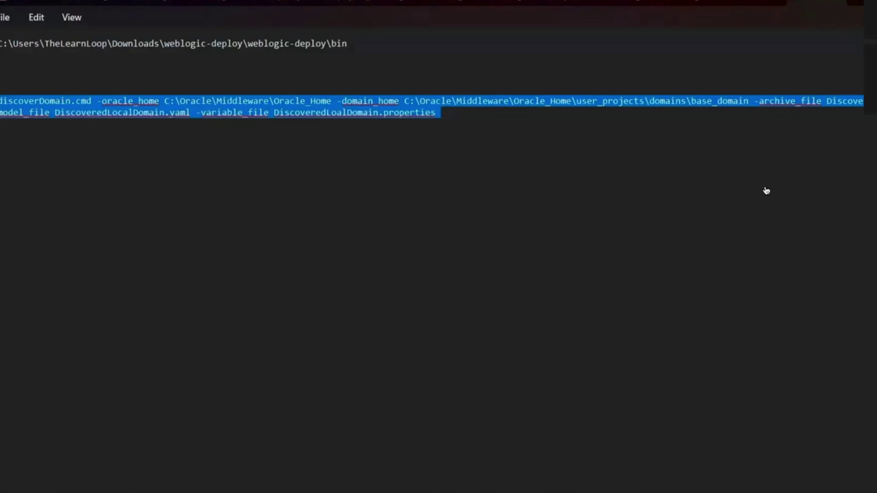
{"action": "key", "text": "alt+Tab"}
{"action": "type", "text": "cls"}
{"action": "key", "text": "Return"}
{"action": "key", "text": "ctrl+v"}
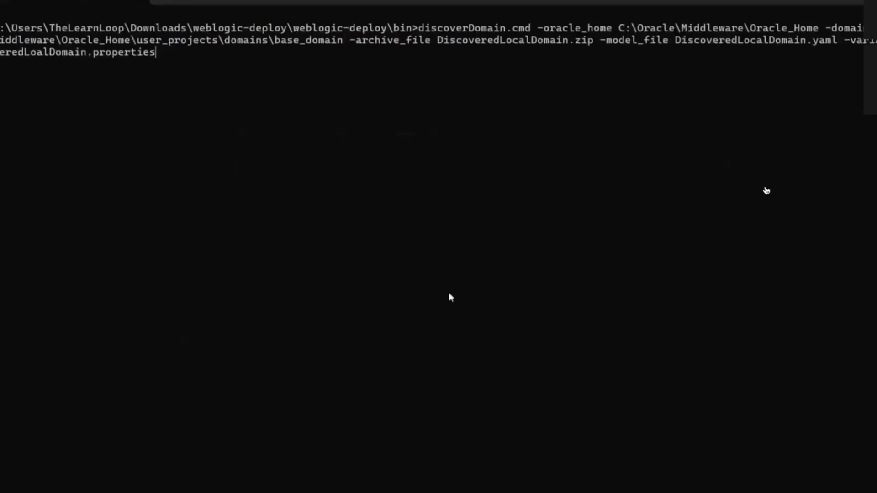
{"action": "key", "text": "Return"}
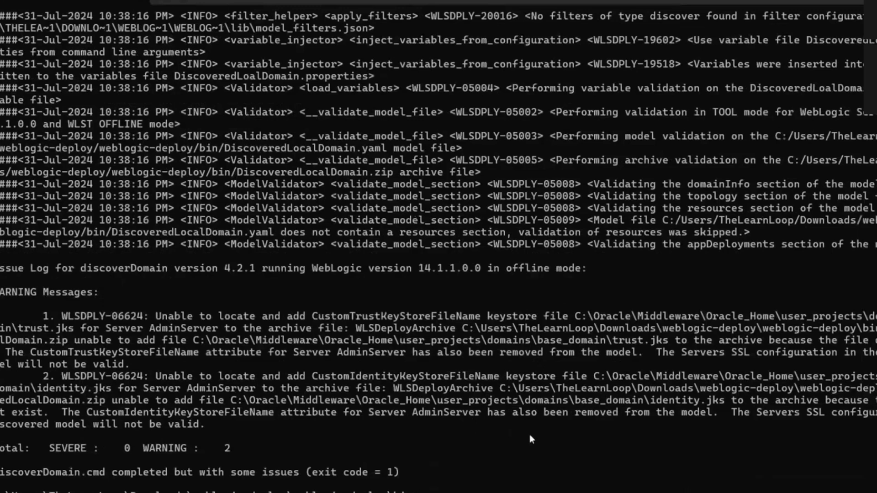
Step: Clear the screen, list the bin directory and examine the discovered properties, YAML and zip files
{"action": "type", "text": "s"}
{"action": "key", "text": "Return"}
{"action": "type", "text": "dir"}
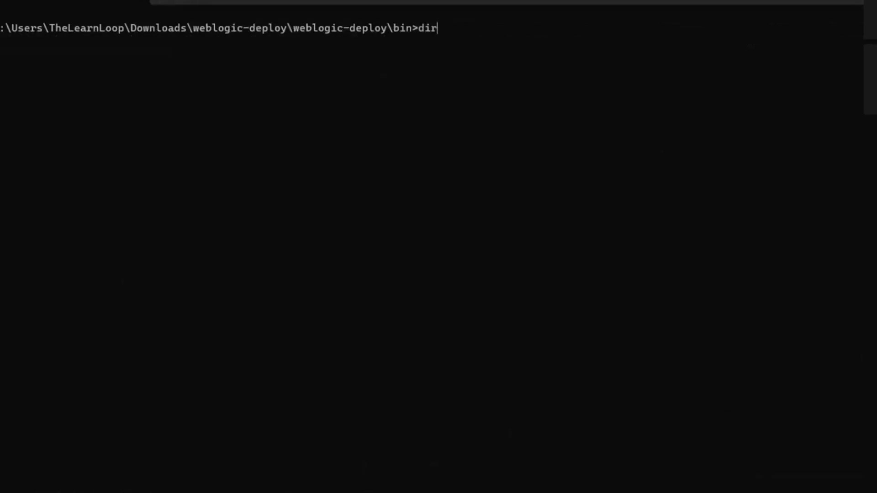
{"action": "key", "text": "Return"}
{"action": "left_click_drag", "start_coordinate": [216, 207], "coordinate": [372, 225]}
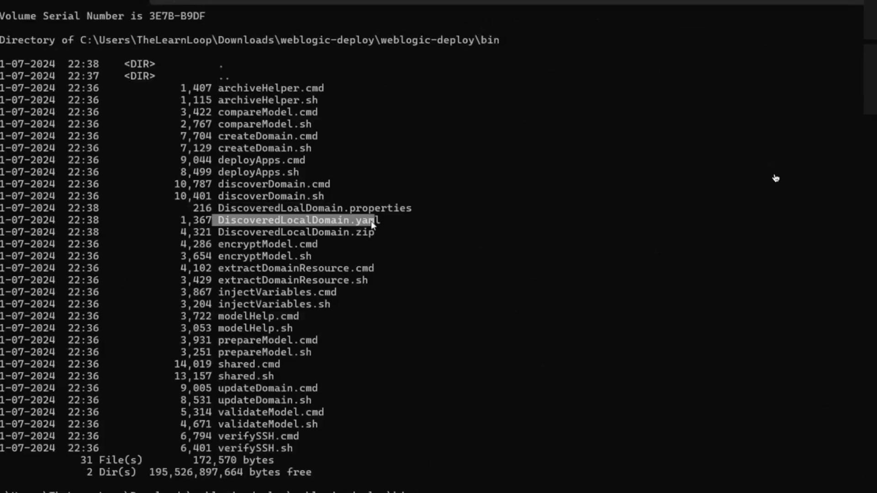
{"action": "left_click_drag", "start_coordinate": [372, 232], "coordinate": [251, 232]}
{"action": "left_click", "coordinate": [389, 262]}
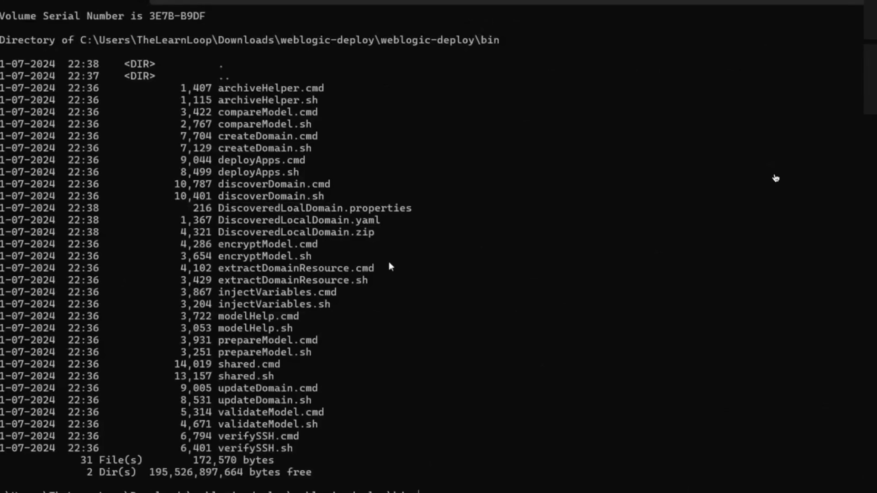
Step: Switch to WebLogic Remote Console and start a provider for an existing WDT model file, naming it WDT_Local
{"action": "key", "text": "alt+Tab"}
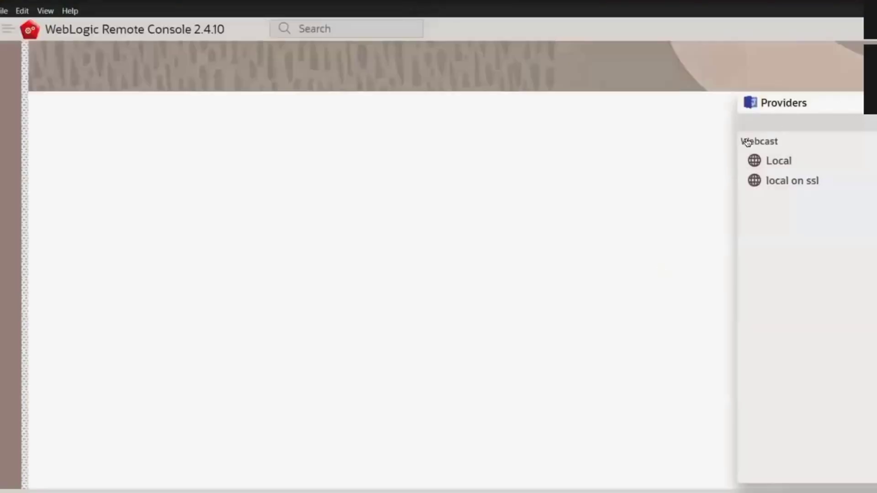
{"action": "right_click", "coordinate": [747, 143]}
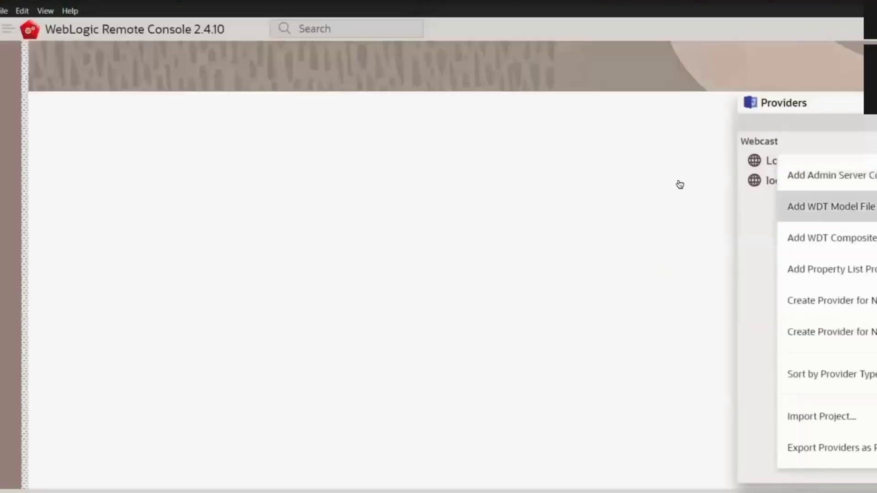
{"action": "key", "text": "Return"}
{"action": "type", "text": "WDT_Local"}
{"action": "left_click", "coordinate": [476, 280]}
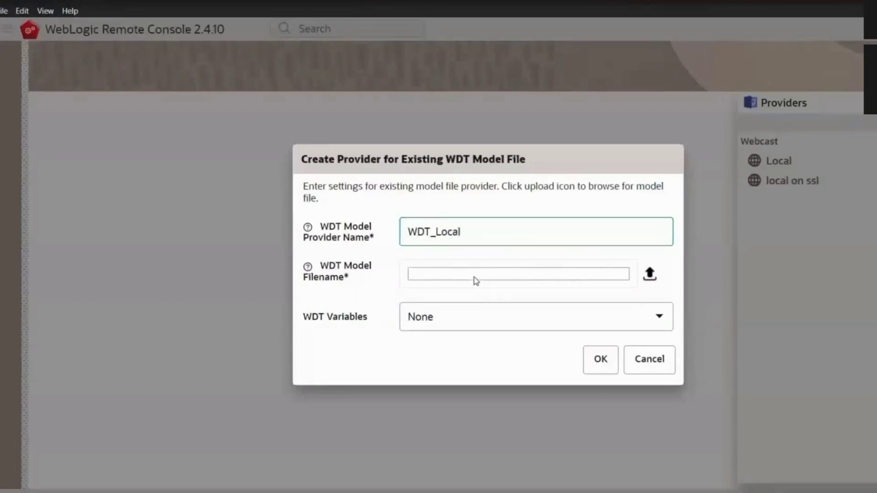
Step: Load DiscoveredLocalDomain.yaml from the weblogic-deploy bin folder as the model file and create the provider with WDT Variables set to None
{"action": "left_click", "coordinate": [649, 274]}
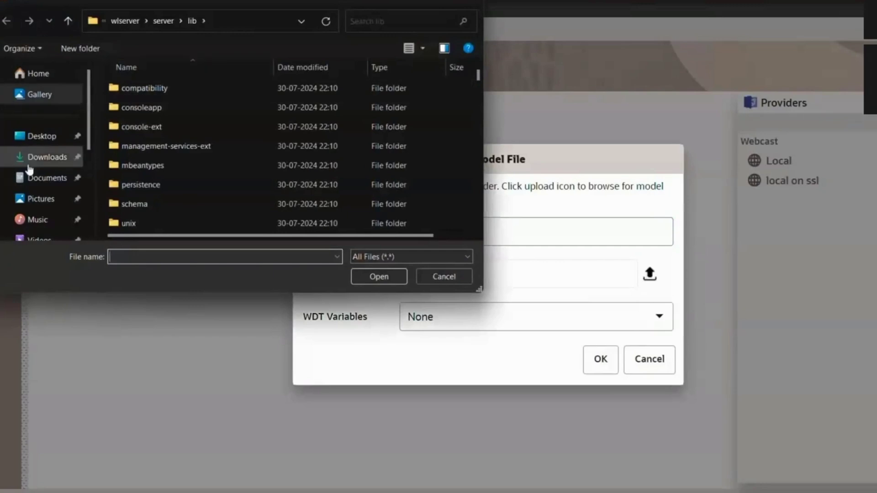
{"action": "left_click", "coordinate": [47, 156]}
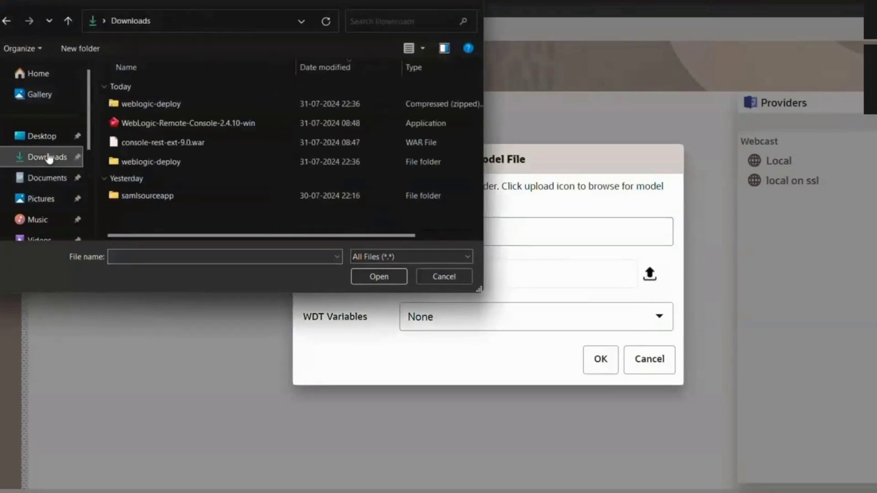
{"action": "double_click", "coordinate": [175, 161]}
{"action": "double_click", "coordinate": [183, 103]}
{"action": "double_click", "coordinate": [196, 144]}
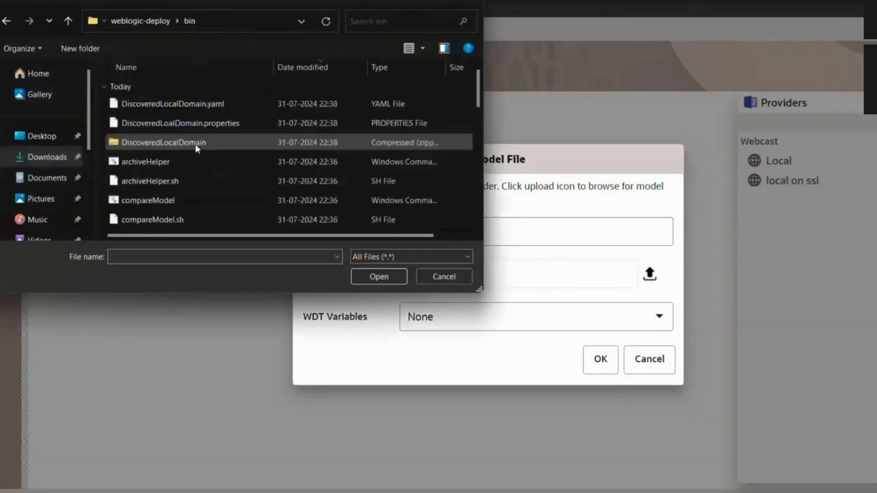
{"action": "double_click", "coordinate": [210, 106]}
{"action": "left_click", "coordinate": [507, 319]}
{"action": "left_click", "coordinate": [654, 316]}
{"action": "left_click", "coordinate": [598, 363]}
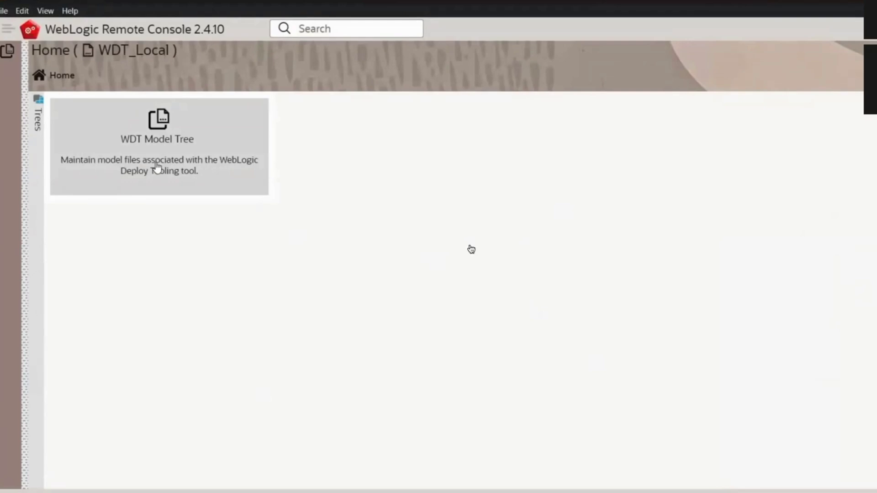
Step: Open the WDT Model Tree and examine the general settings of AdminServer under the Environment servers
{"action": "left_click", "coordinate": [157, 167]}
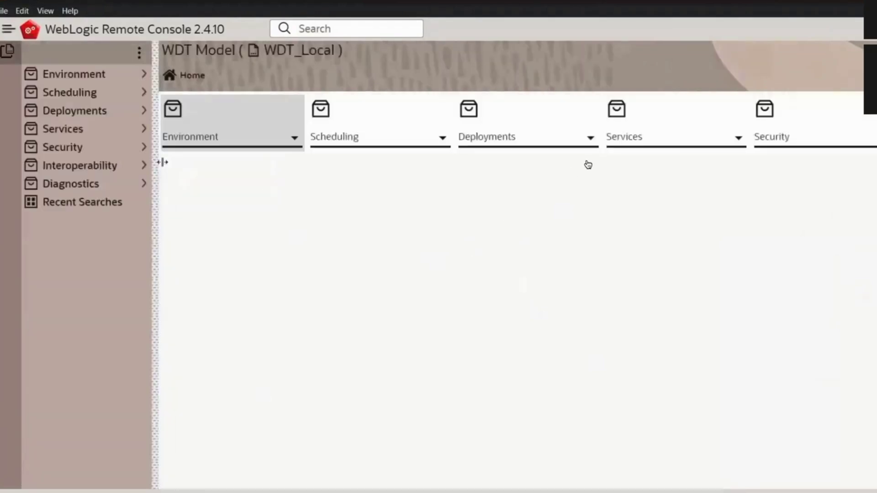
{"action": "left_click", "coordinate": [100, 80]}
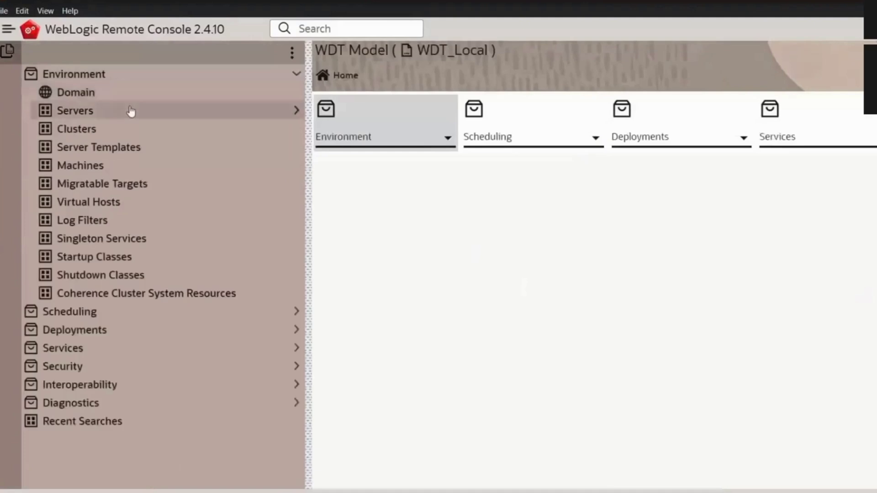
{"action": "left_click", "coordinate": [130, 112]}
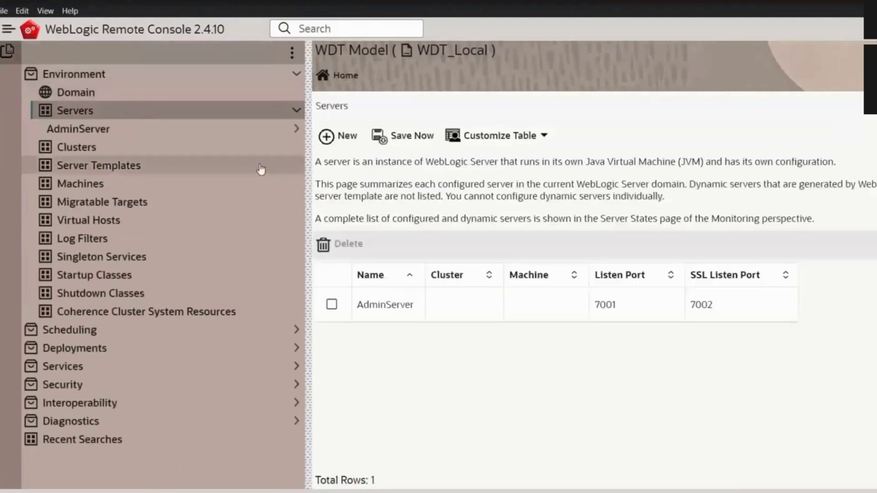
{"action": "left_click", "coordinate": [228, 130]}
{"action": "scroll", "coordinate": [663, 378], "scroll_direction": "down", "scroll_amount": 1}
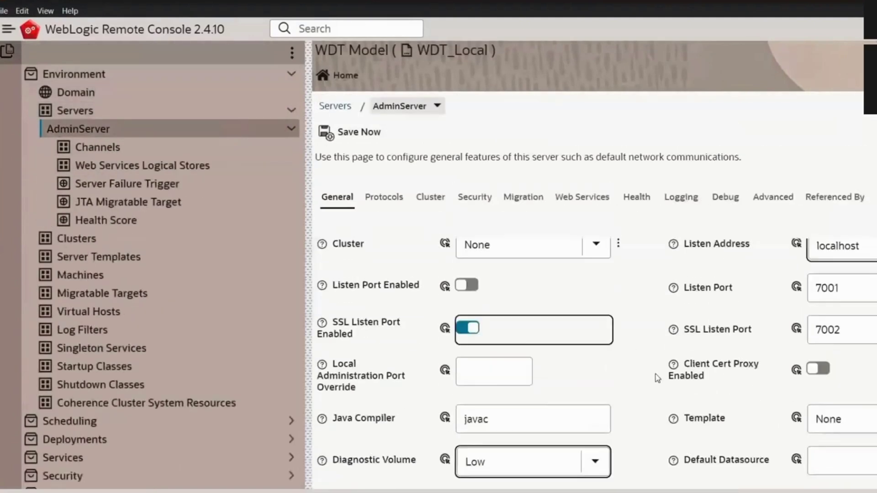
{"action": "scroll", "coordinate": [741, 298], "scroll_direction": "up", "scroll_amount": 1}
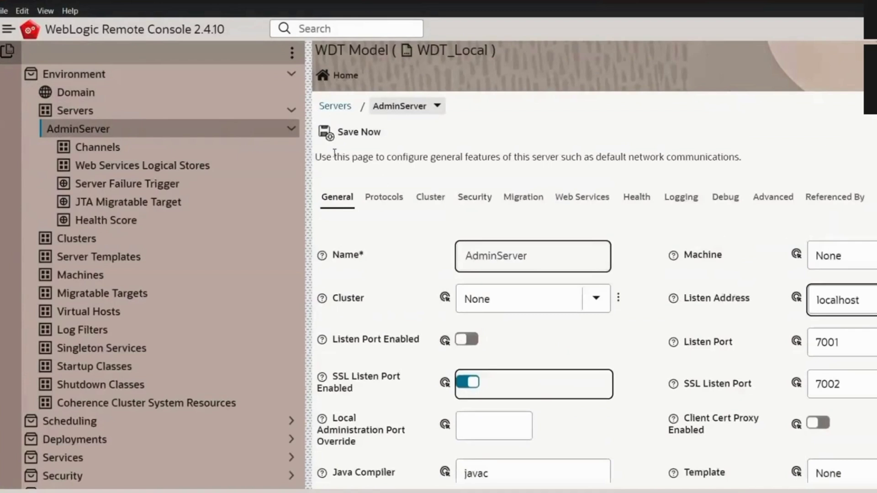
{"action": "left_click", "coordinate": [108, 79]}
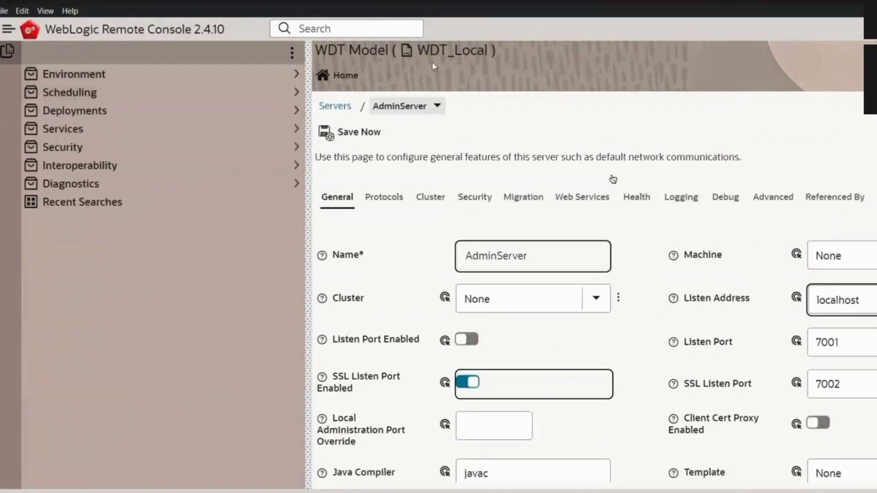
Step: Start a provider for an existing property list in the Webcast project, naming it Properties_Local
{"action": "left_click", "coordinate": [875, 160]}
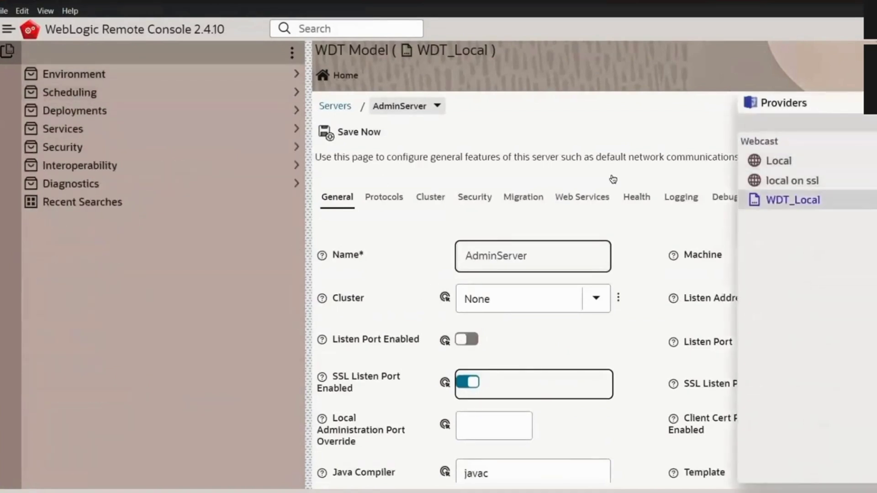
{"action": "left_click", "coordinate": [875, 200]}
{"action": "left_click", "coordinate": [875, 144]}
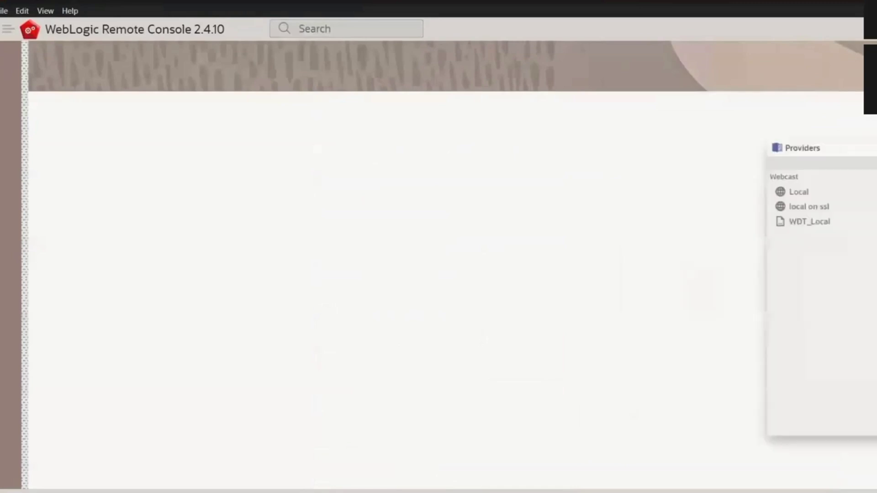
{"action": "left_click", "coordinate": [875, 141]}
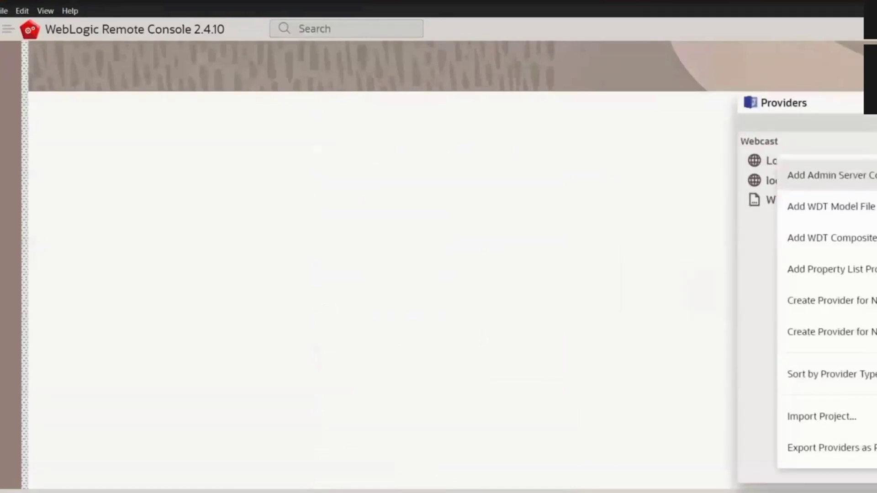
{"action": "left_click", "coordinate": [851, 276]}
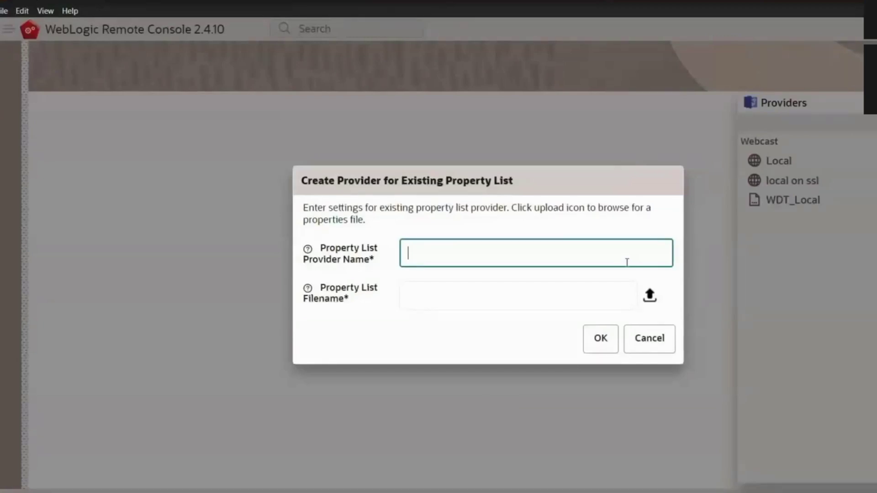
{"action": "type", "text": "W"}
{"action": "key", "text": "BackSpace"}
{"action": "type", "text": "Properties"}
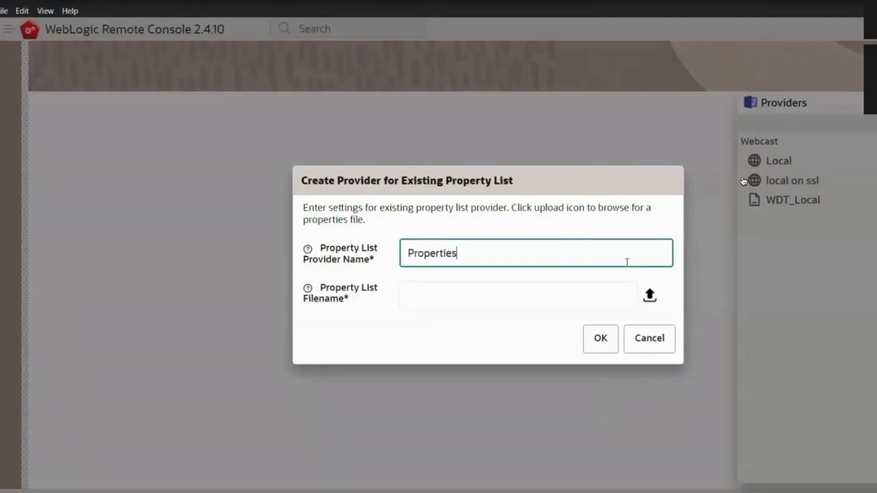
{"action": "type", "text": "_Local"}
Step: Choose DiscoveredLoalDomain.properties as the property list file and create the provider
{"action": "left_click", "coordinate": [658, 297]}
{"action": "double_click", "coordinate": [232, 123]}
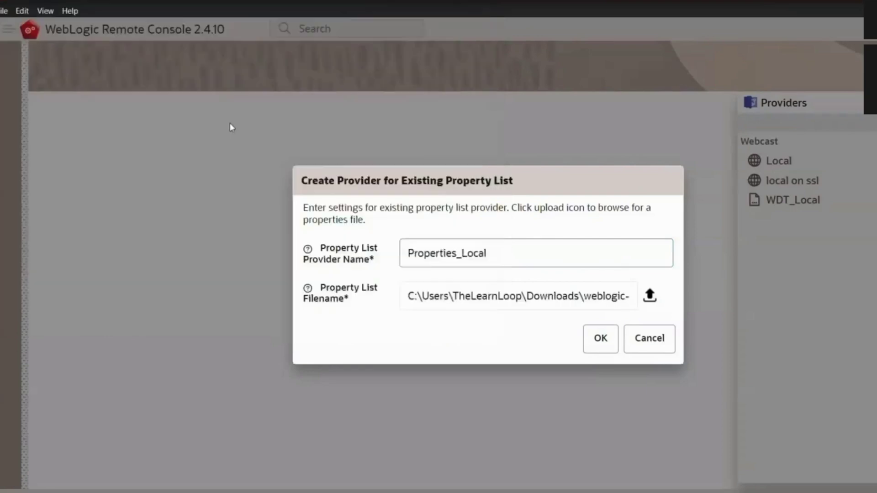
{"action": "left_click", "coordinate": [600, 348]}
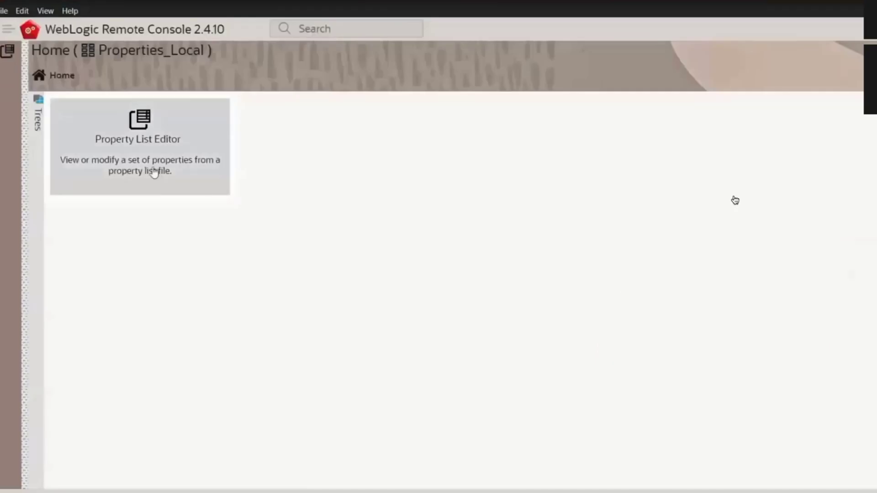
Step: In the Property List Editor, set the AdminUserName property to weblogic and save the property list
{"action": "left_click", "coordinate": [154, 171]}
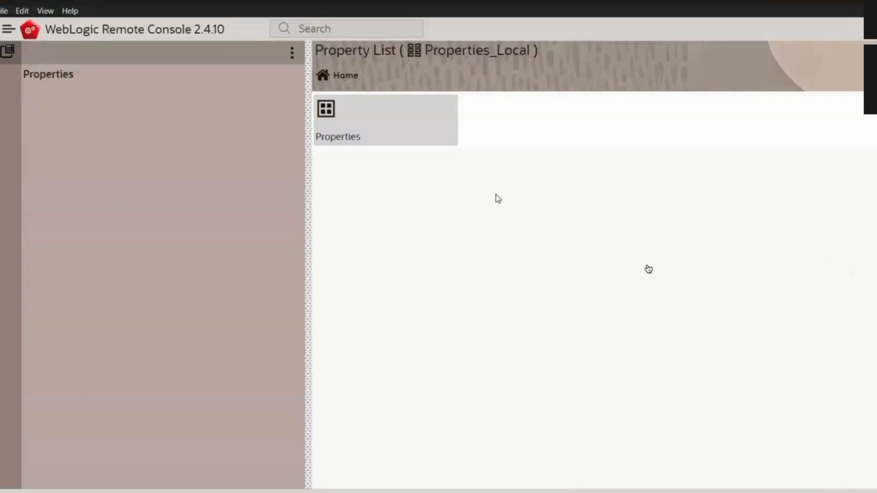
{"action": "left_click", "coordinate": [111, 78]}
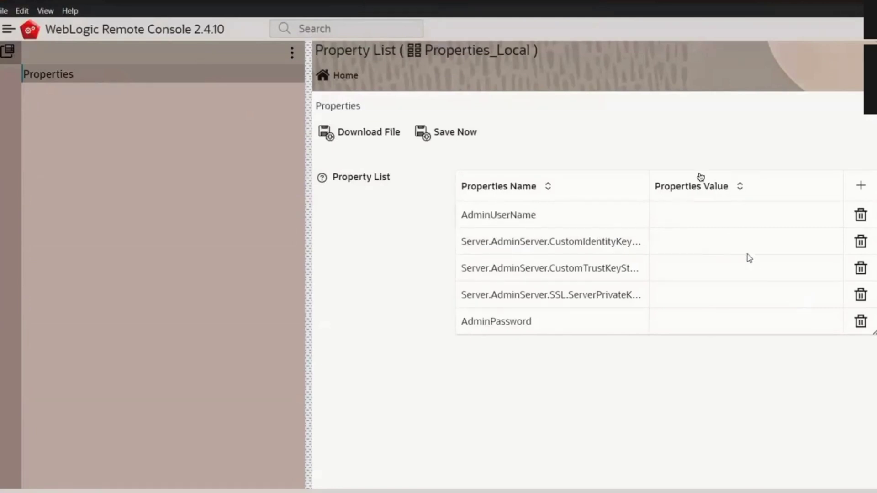
{"action": "left_click", "coordinate": [689, 214]}
{"action": "type", "text": "weblogic"}
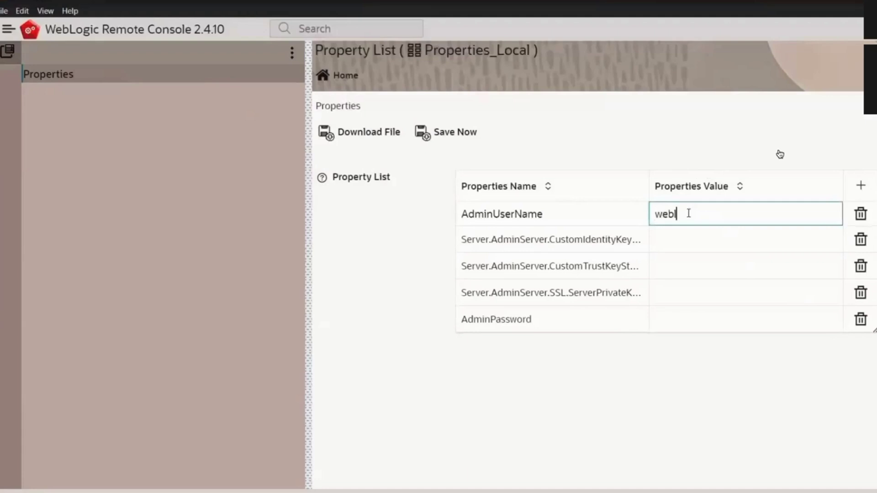
{"action": "left_click", "coordinate": [474, 139]}
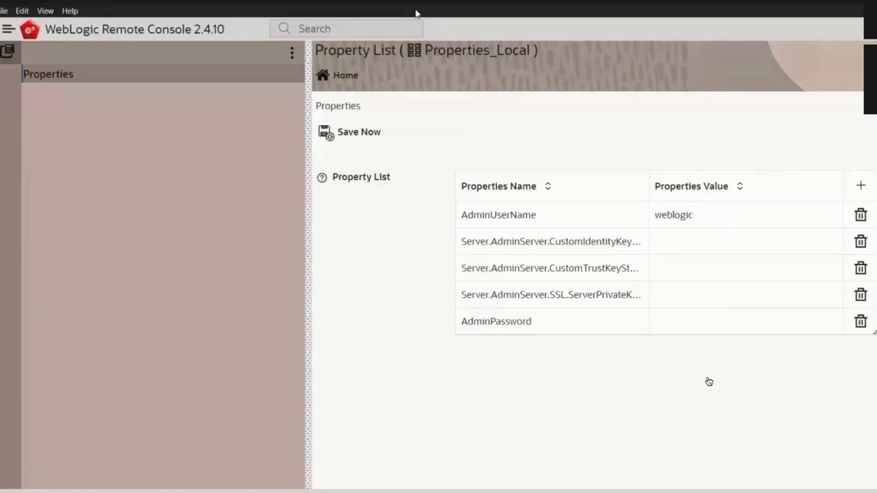
Step: Open the list of providers in the Webcast project
{"action": "left_click", "coordinate": [874, 208]}
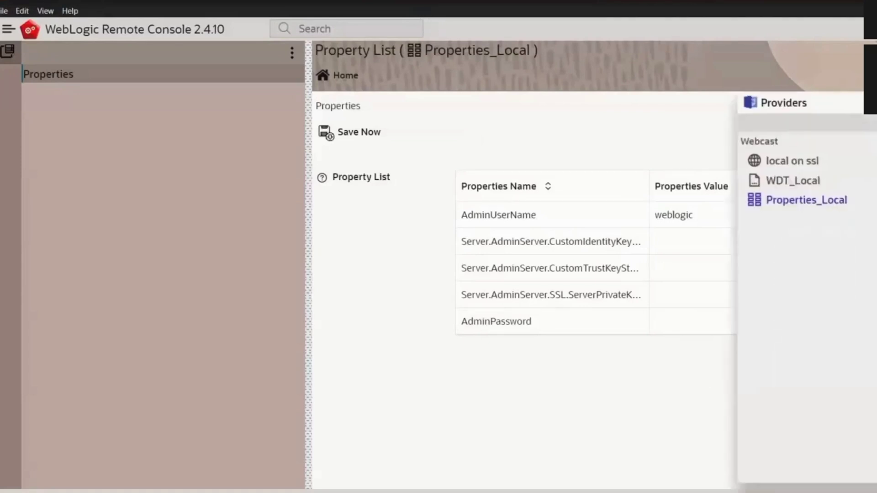